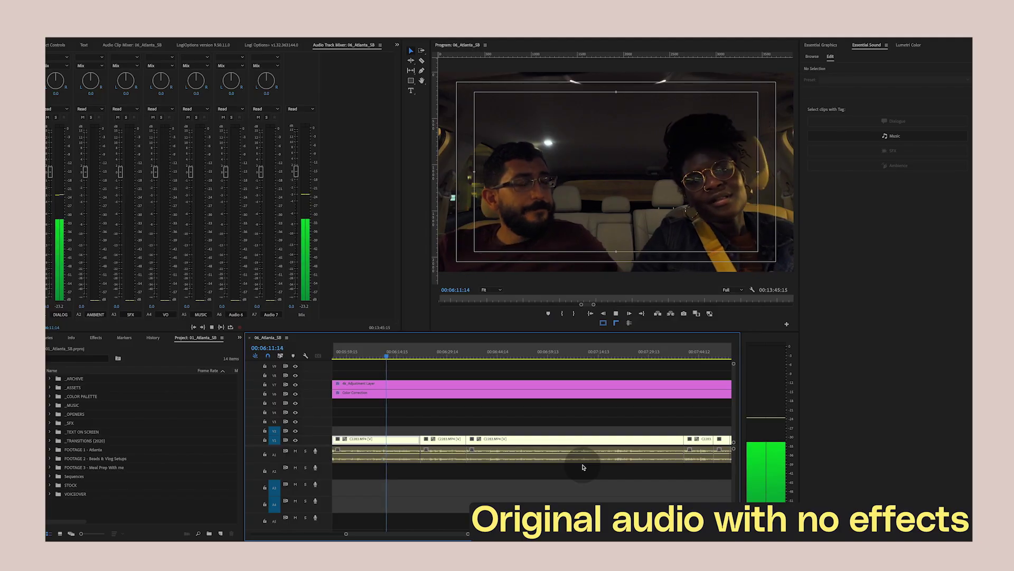
Step: Add a Parametric Equalizer track effect to the DIALOG audio track
key("minus")
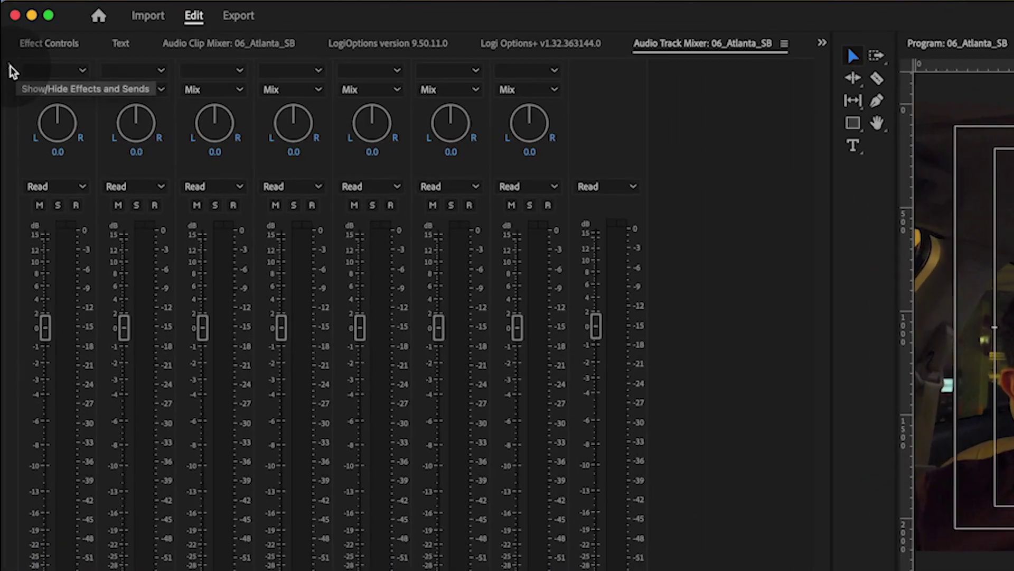
left_click(7, 32)
left_click(87, 71)
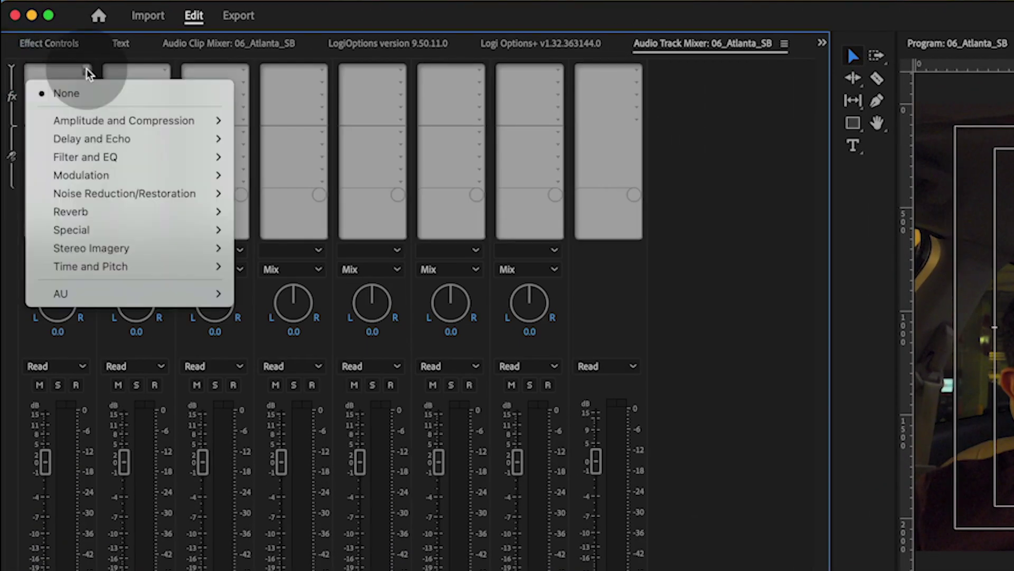
mouse_move(99, 195)
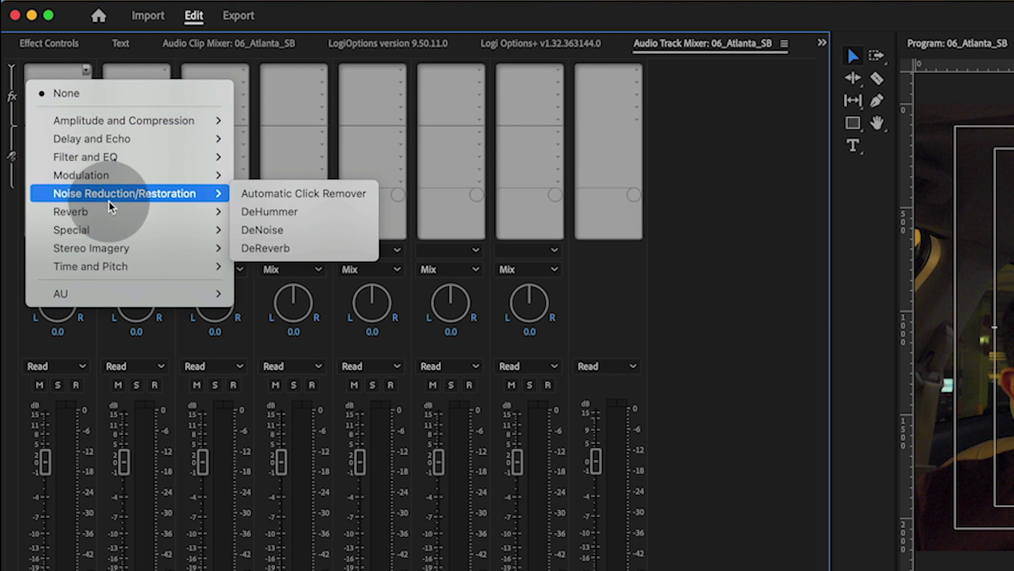
mouse_move(119, 157)
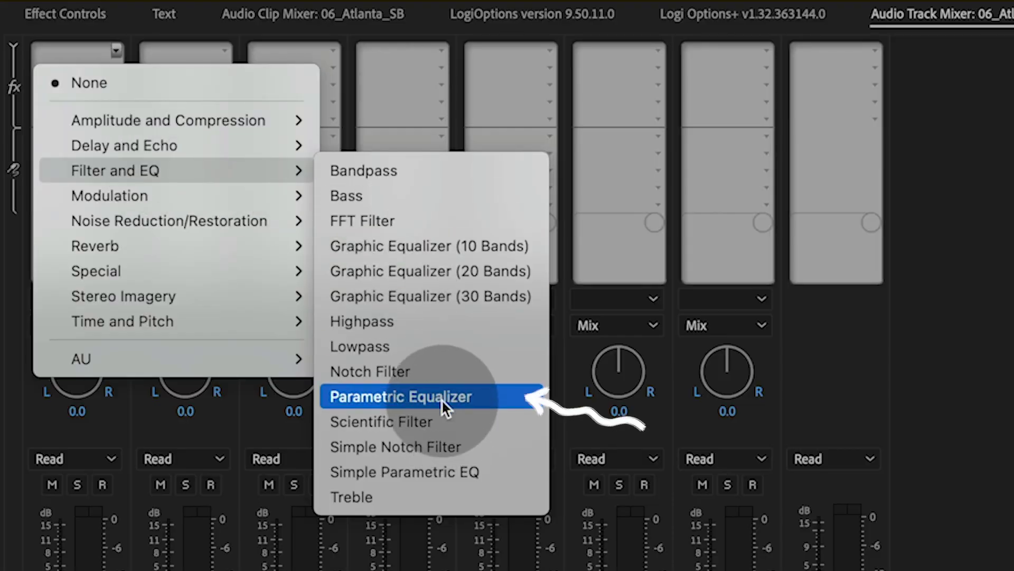
left_click(442, 398)
Step: Add a Hard Limiter in the DIALOG track's next effect slot
left_click(116, 67)
mouse_move(149, 137)
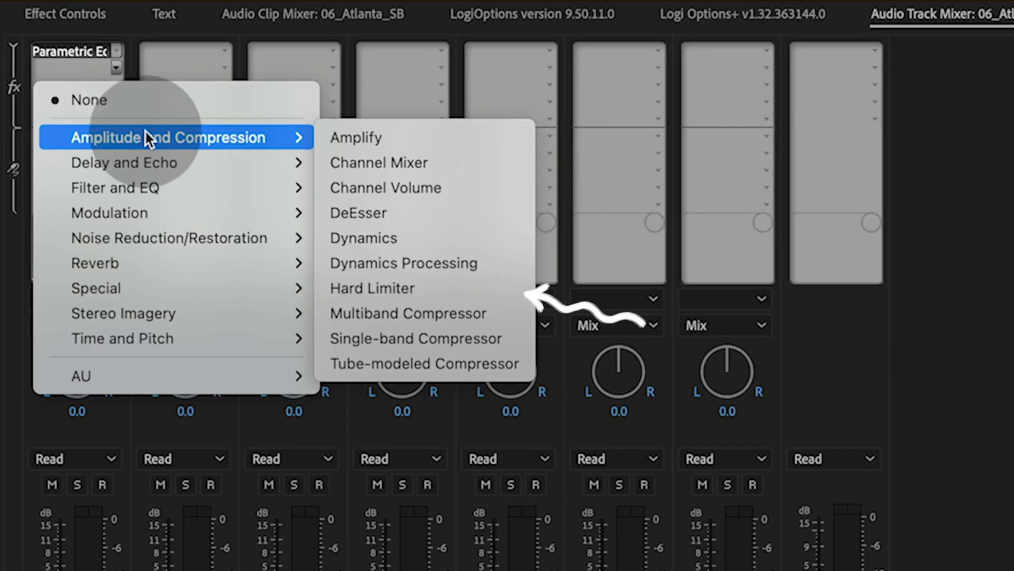
left_click(390, 290)
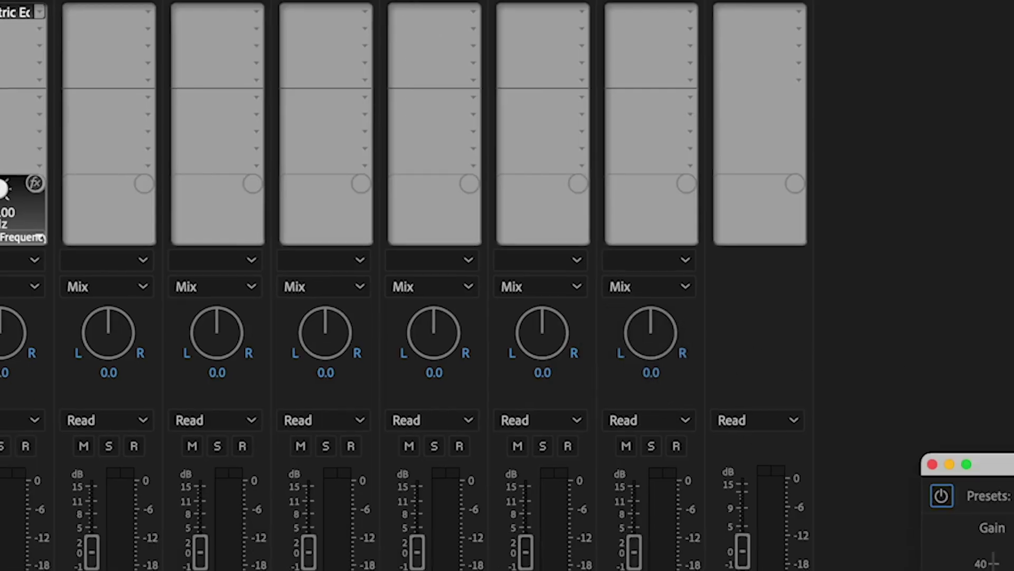
Step: Apply the Vocal Enhancer preset to the dialogue Parametric Equalizer and play it back
left_click(779, 238)
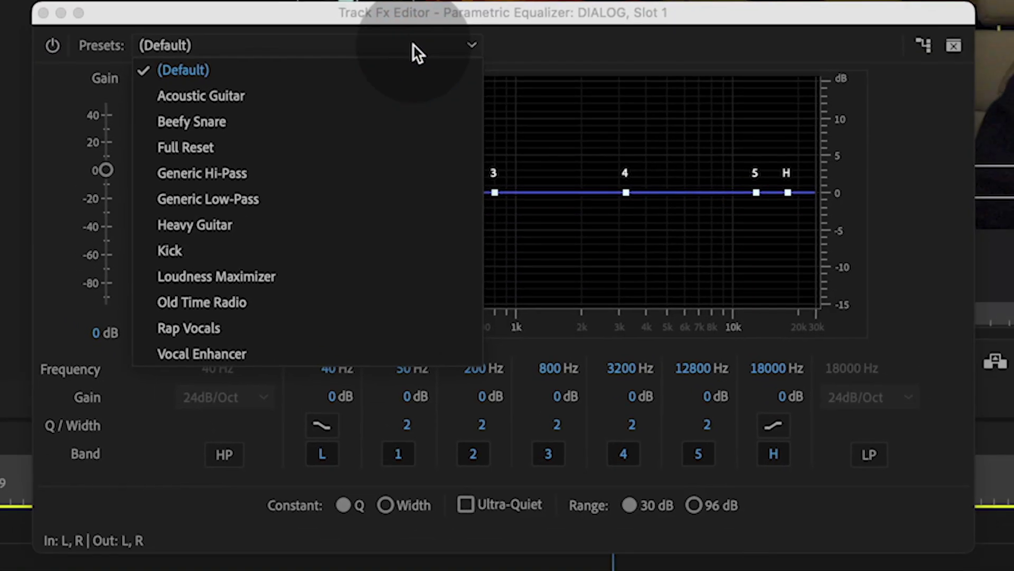
left_click(357, 361)
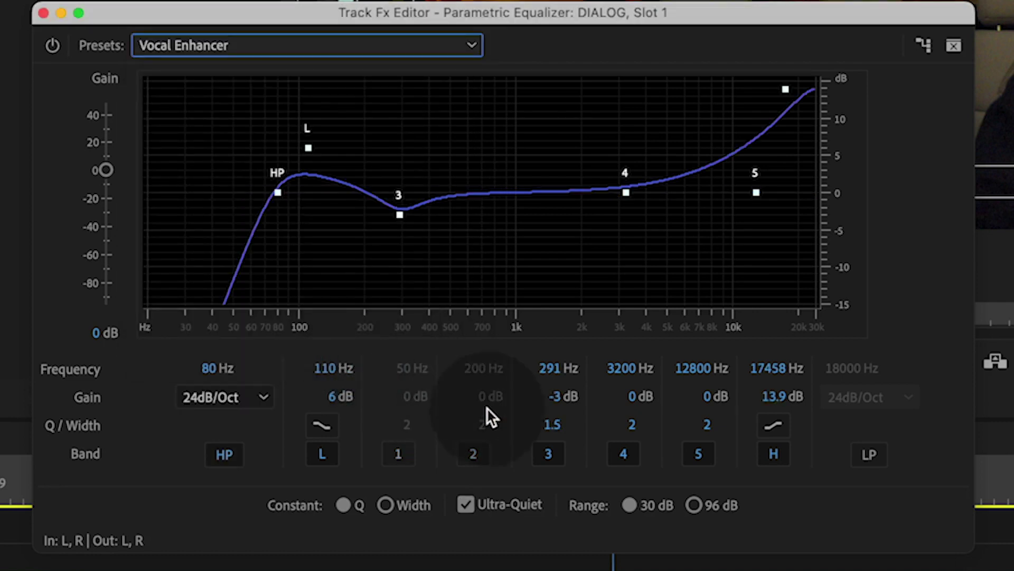
left_click(630, 433)
key("space")
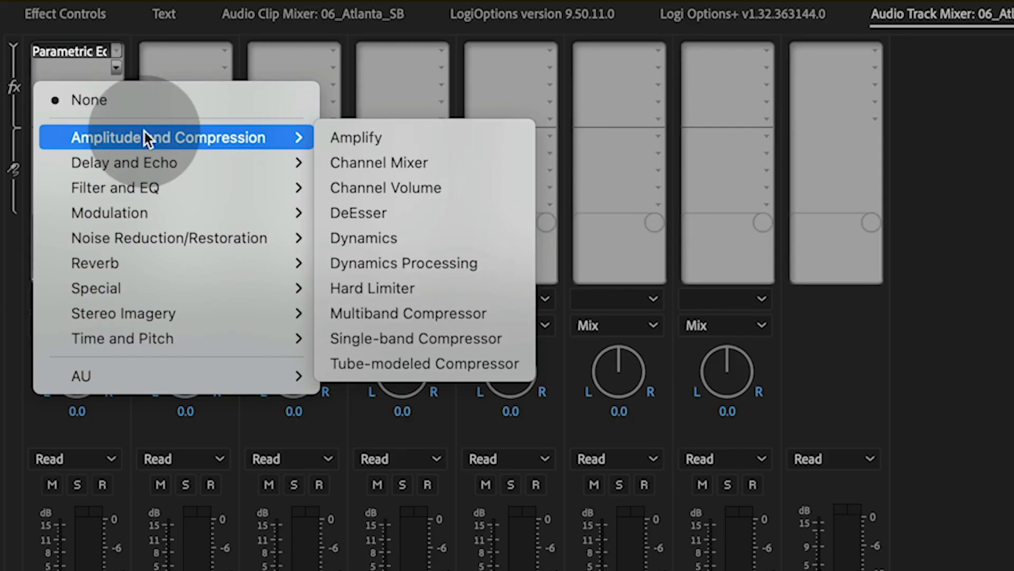
Step: Insert a Hard Limiter on the dialogue track and apply its Limit to -.1dB preset
left_click(390, 292)
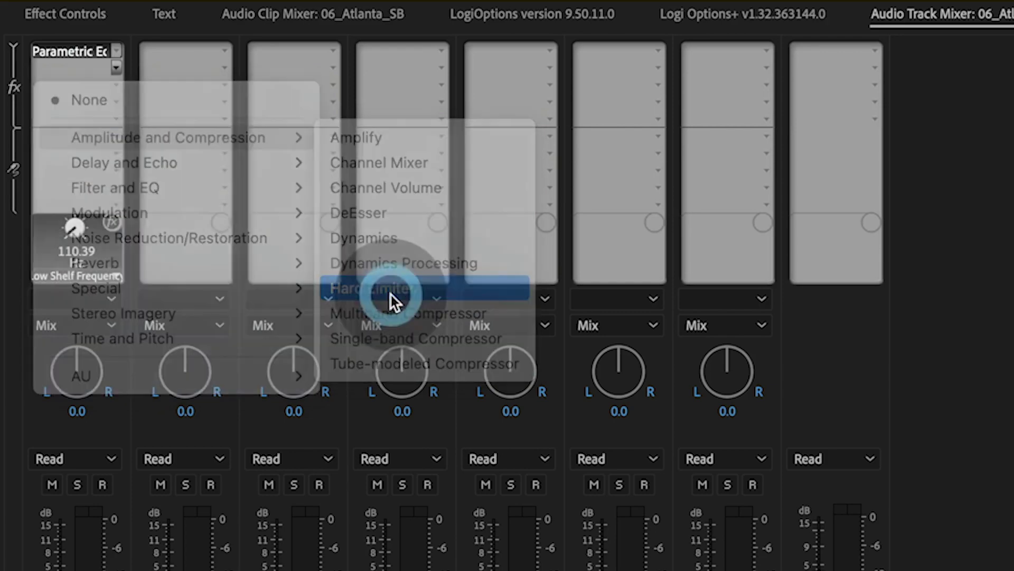
left_click(560, 186)
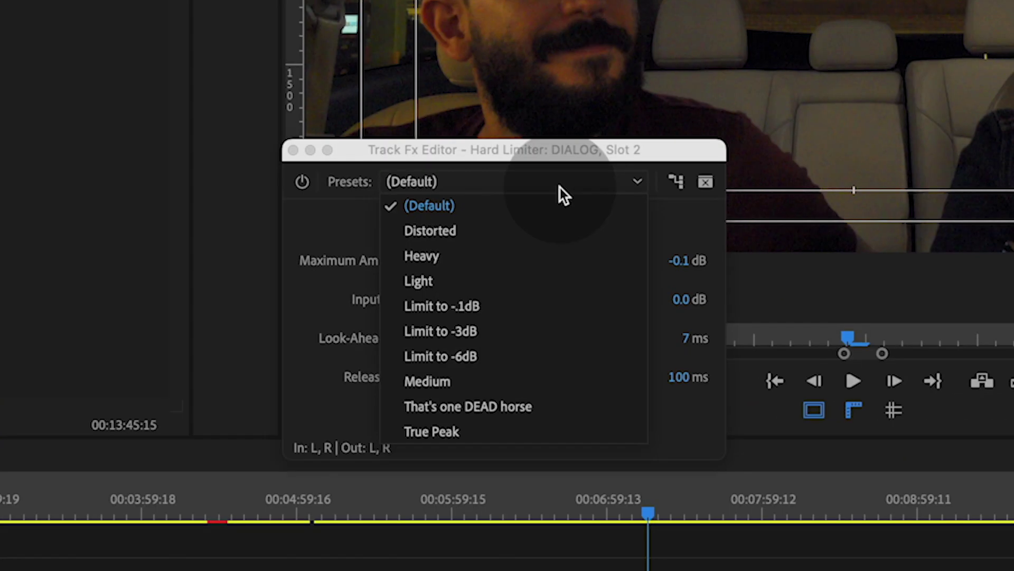
left_click(528, 312)
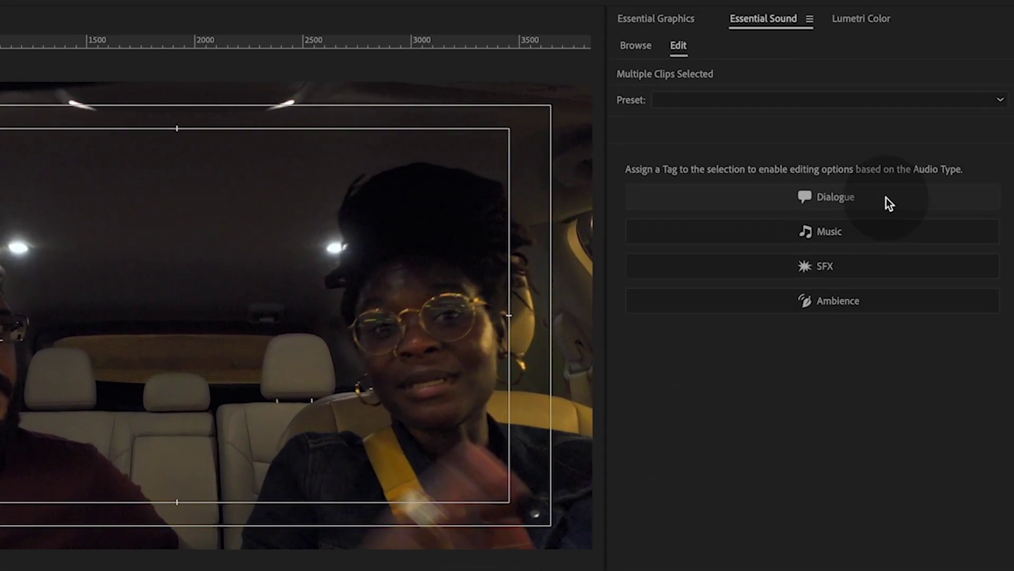
Step: Mark the car-conversation clips as Dialogue with the Clean Up Noisy Dialogue preset
left_click(912, 185)
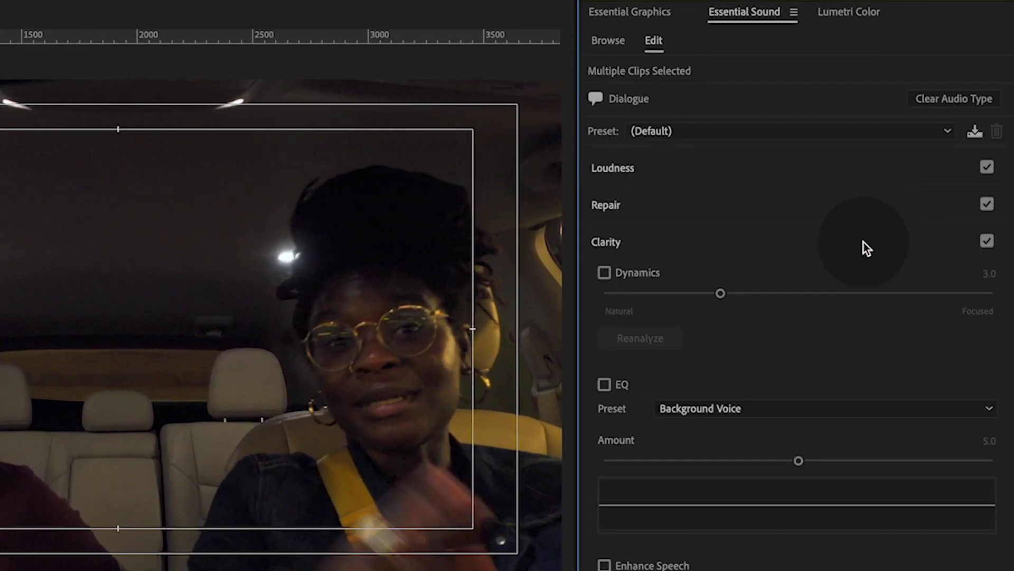
left_click(775, 130)
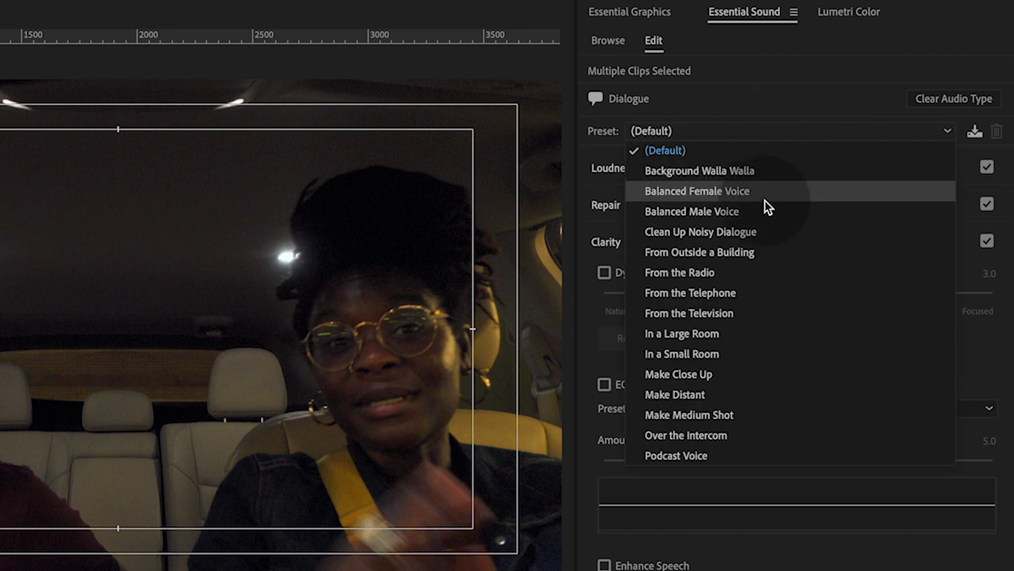
left_click(766, 235)
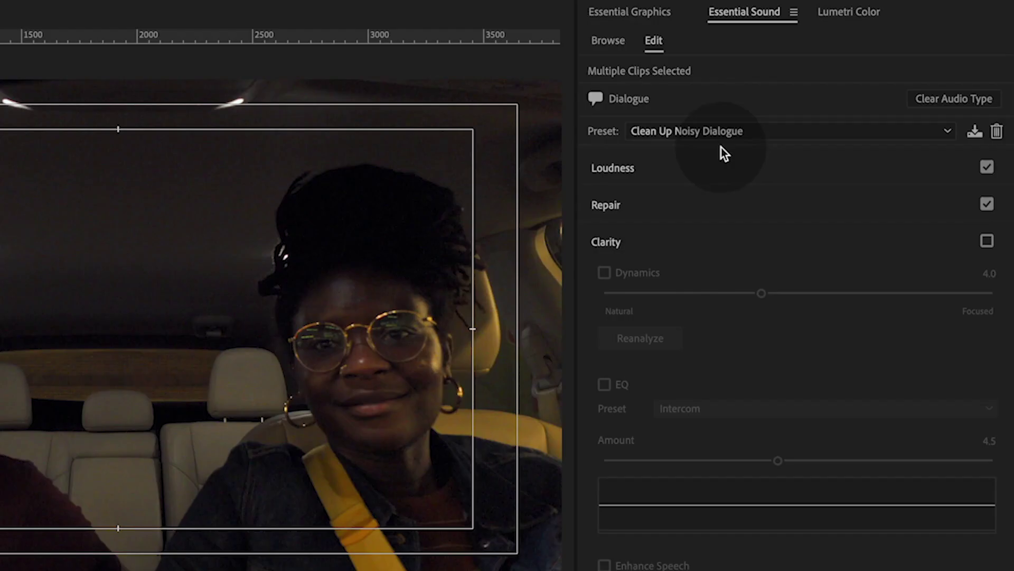
Step: Replace the dialogue clips' Essential Sound preset with Podcast Voice
left_click(726, 132)
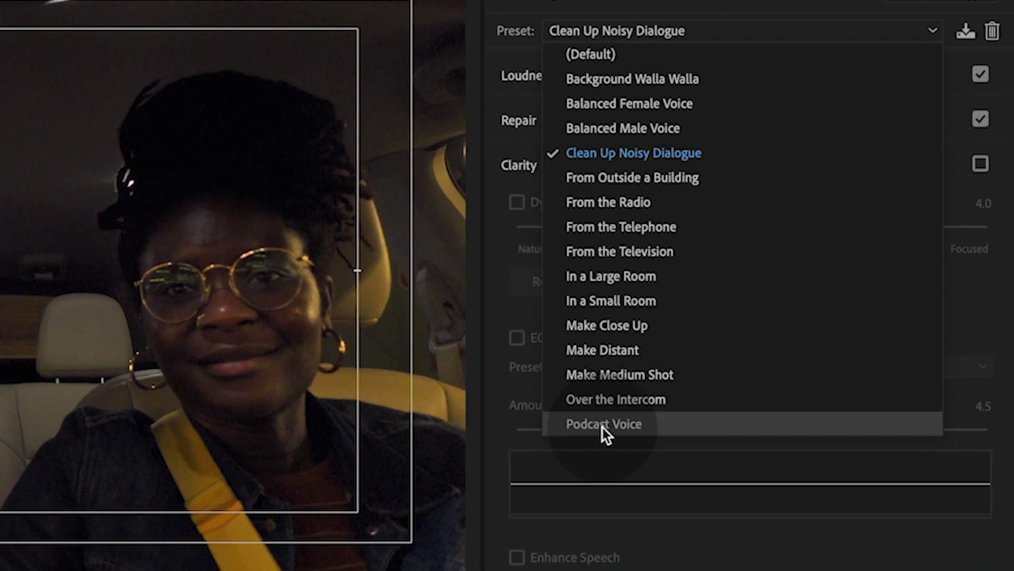
left_click(675, 460)
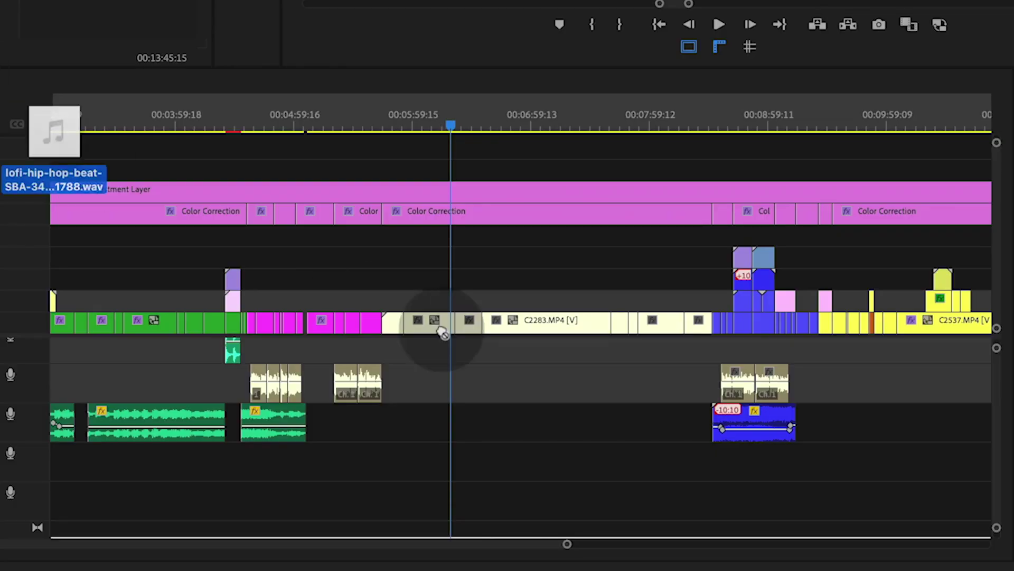
Step: Place lofi-hip-hop-beat-SBA-346491788.wav on track A6 under the car scene, select it, and scrub through
left_click_drag(441, 330, 352, 481)
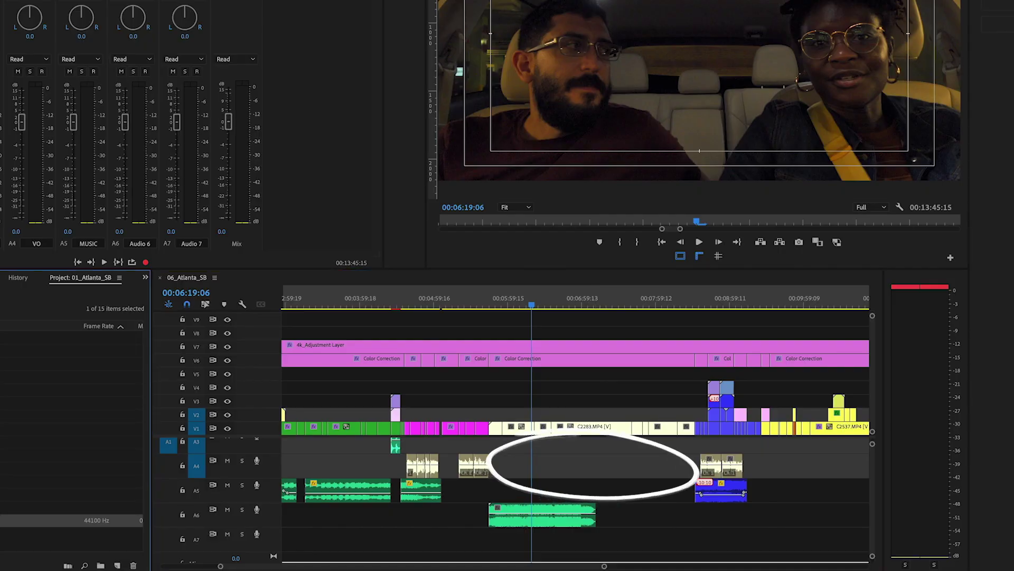
scroll(607, 523, "up", 1)
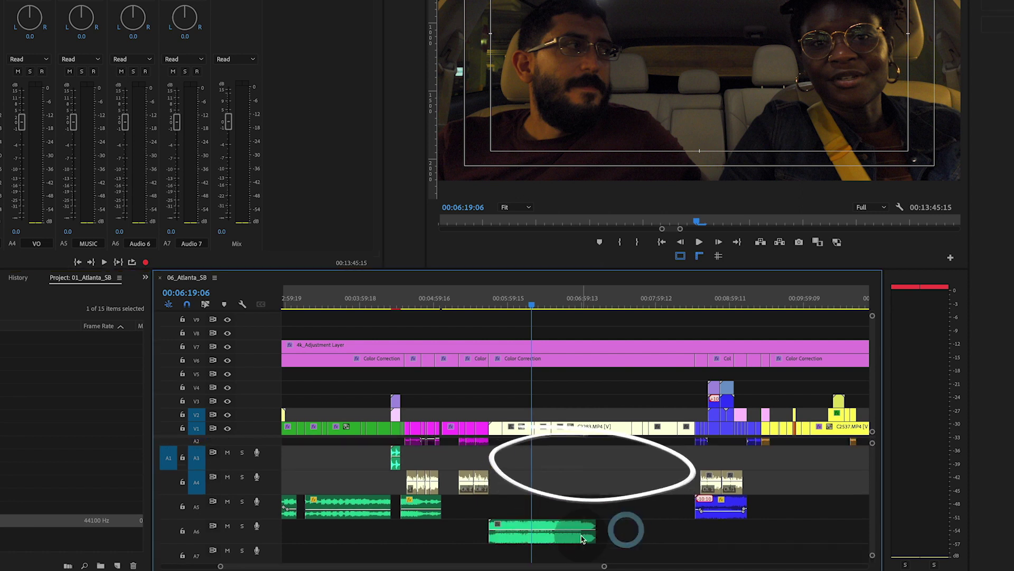
left_click(581, 534)
left_click_drag(521, 305, 495, 311)
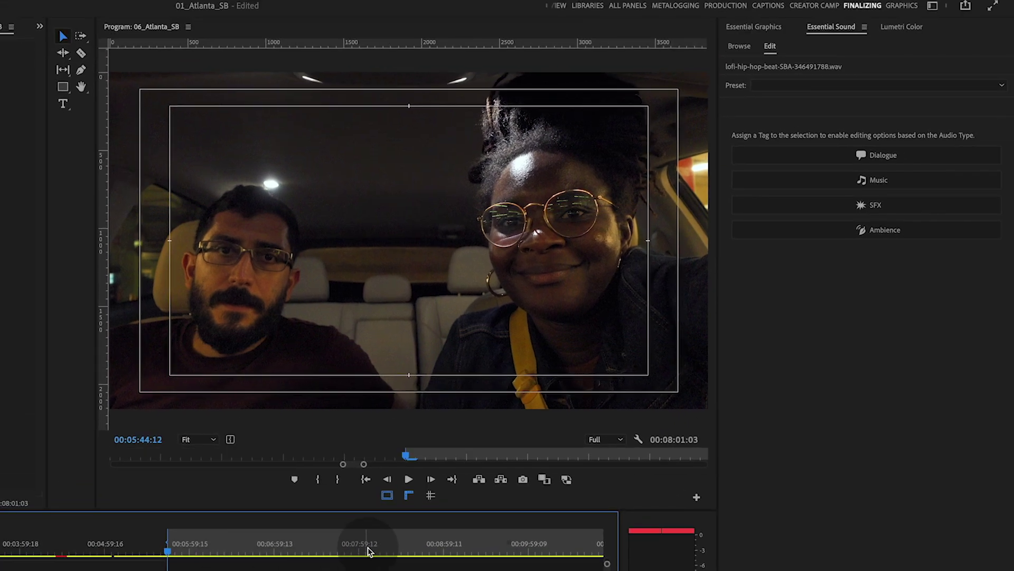
left_click_drag(370, 551, 407, 551)
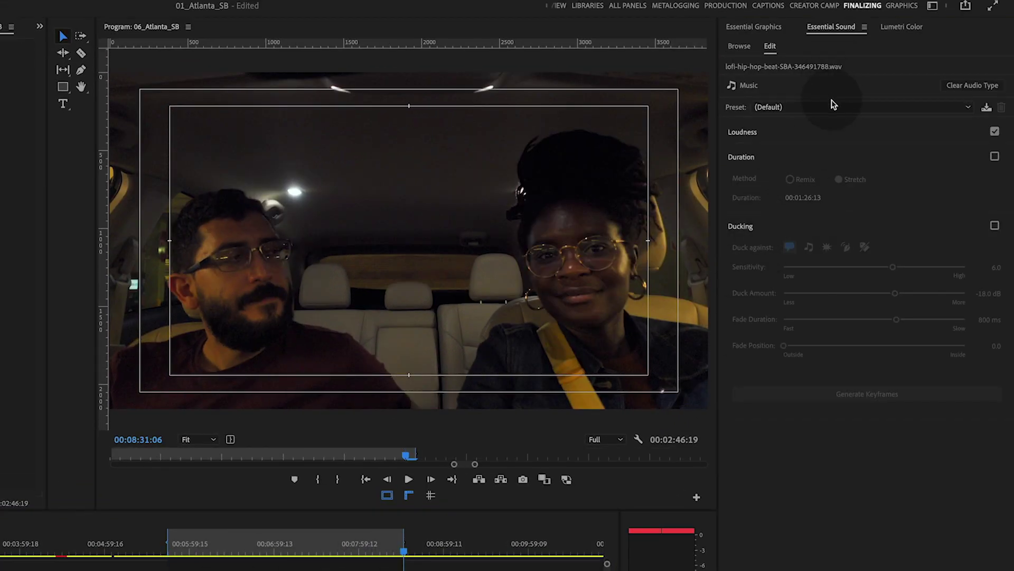
Step: Apply Balanced Background Music and remix the music to a 00:02:46:13 target duration
left_click(832, 105)
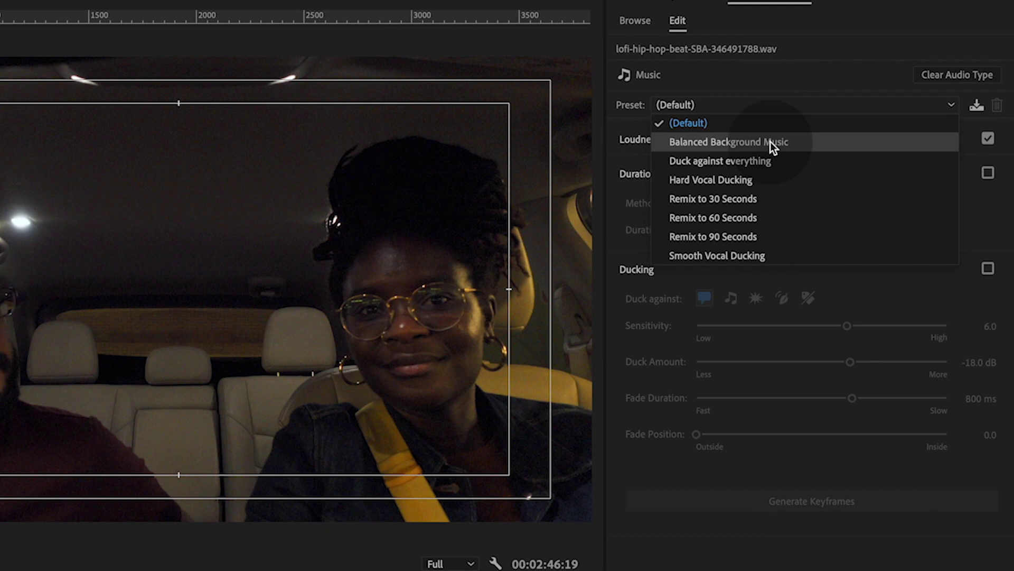
left_click(770, 141)
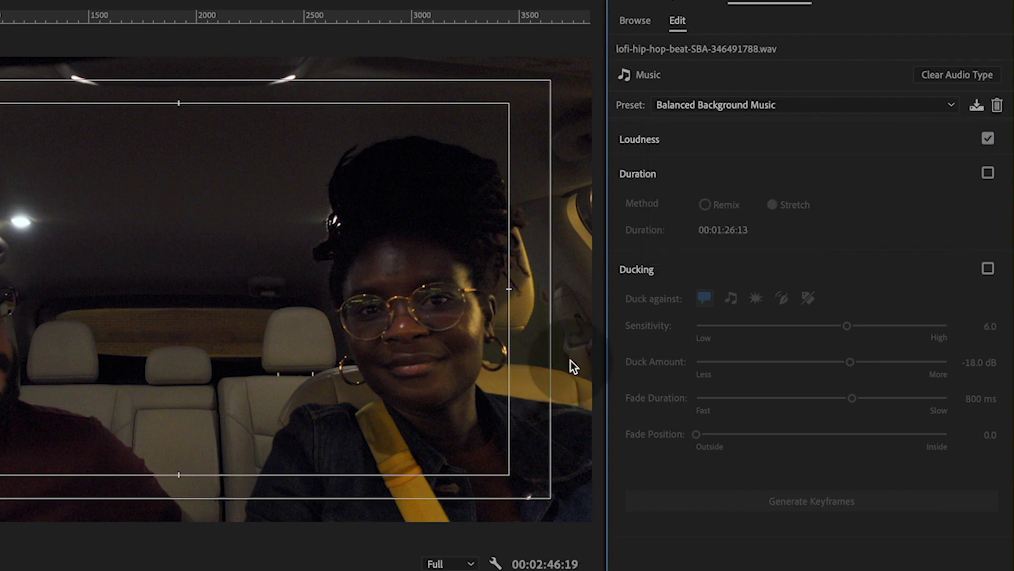
left_click(985, 174)
left_click(791, 204)
left_click(708, 204)
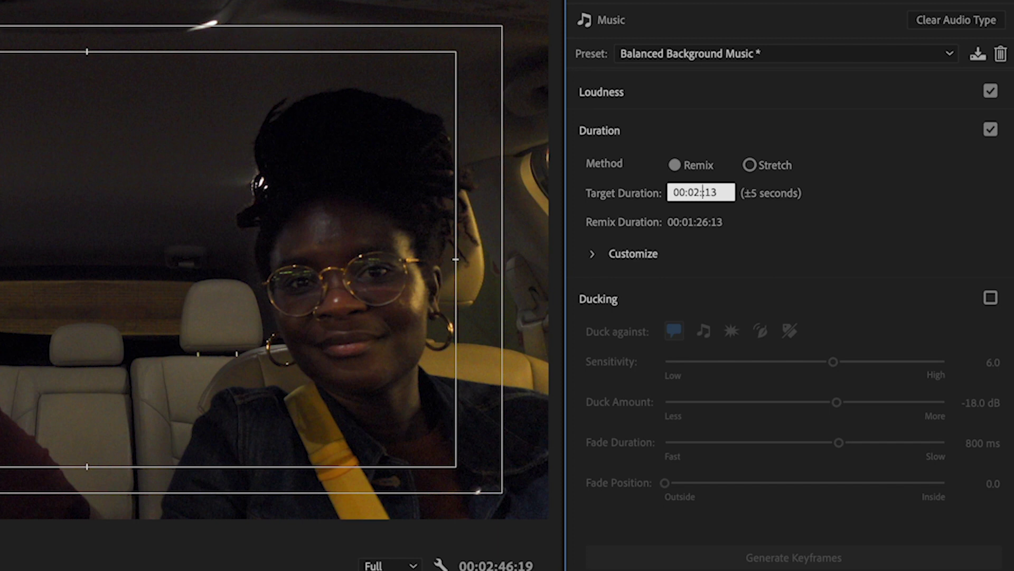
left_click(879, 199)
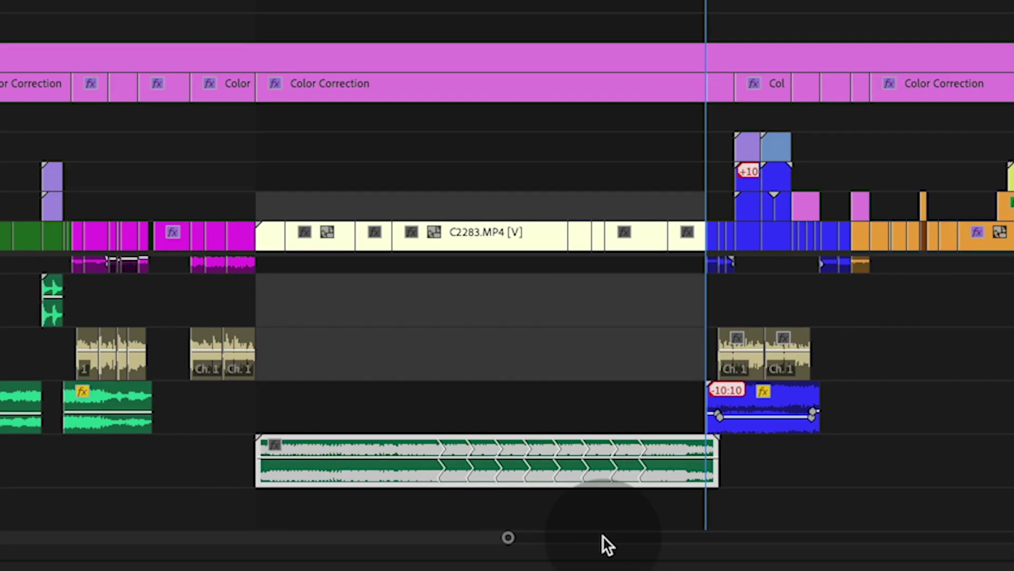
Step: Play the scene with the remixed music and pull the music clip's volume down
left_click(393, 11)
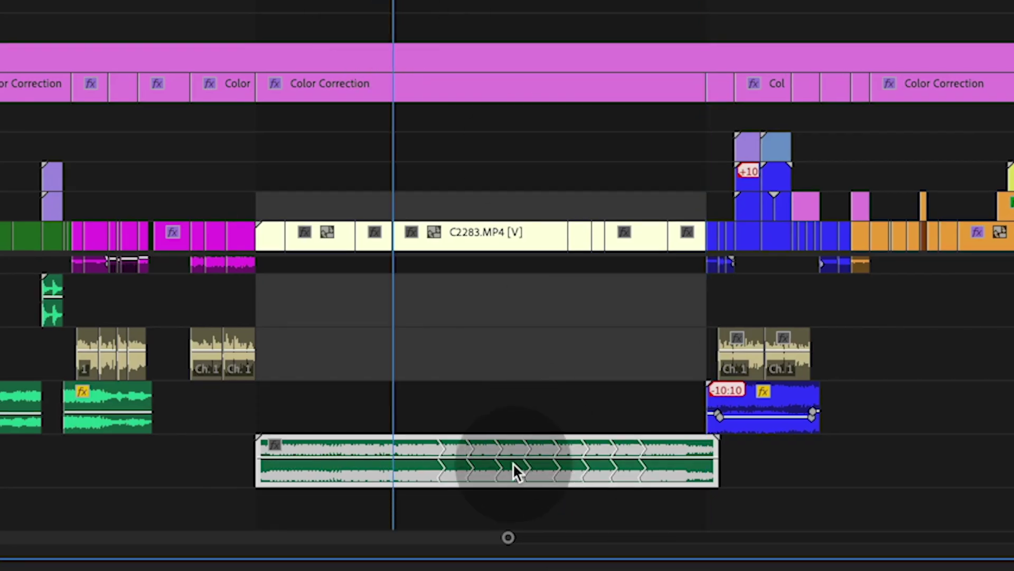
key("space")
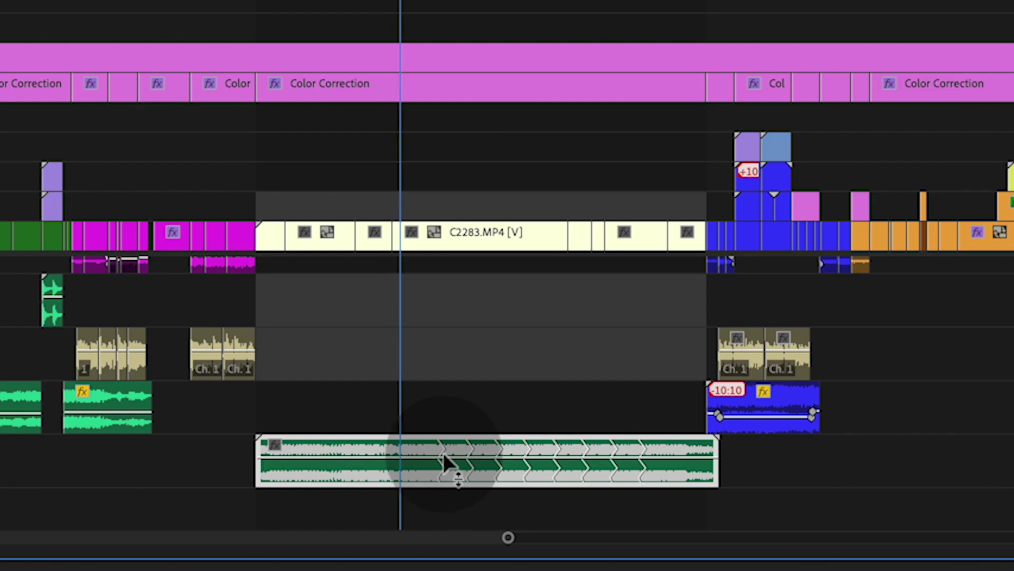
left_click_drag(442, 454, 443, 466)
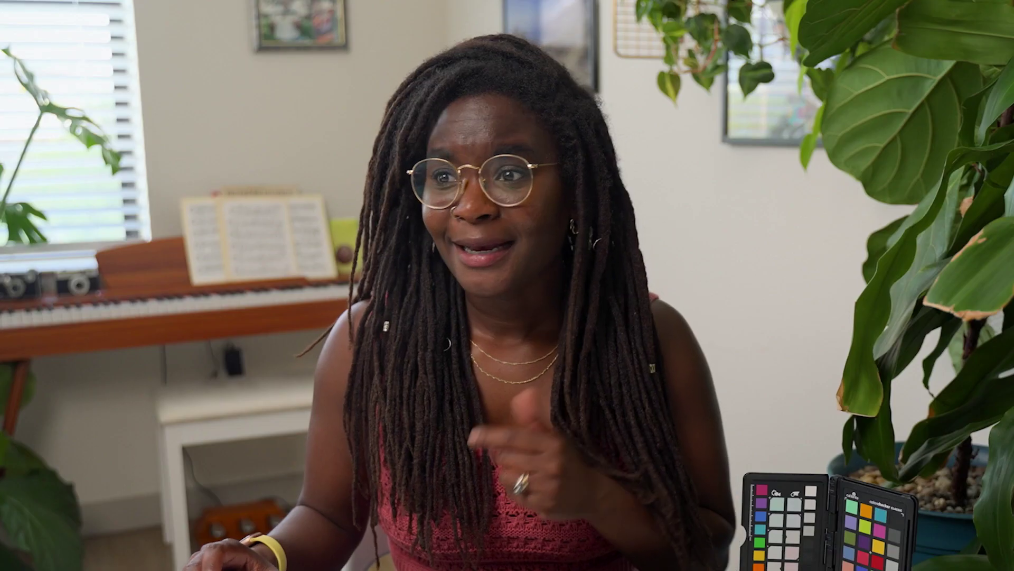